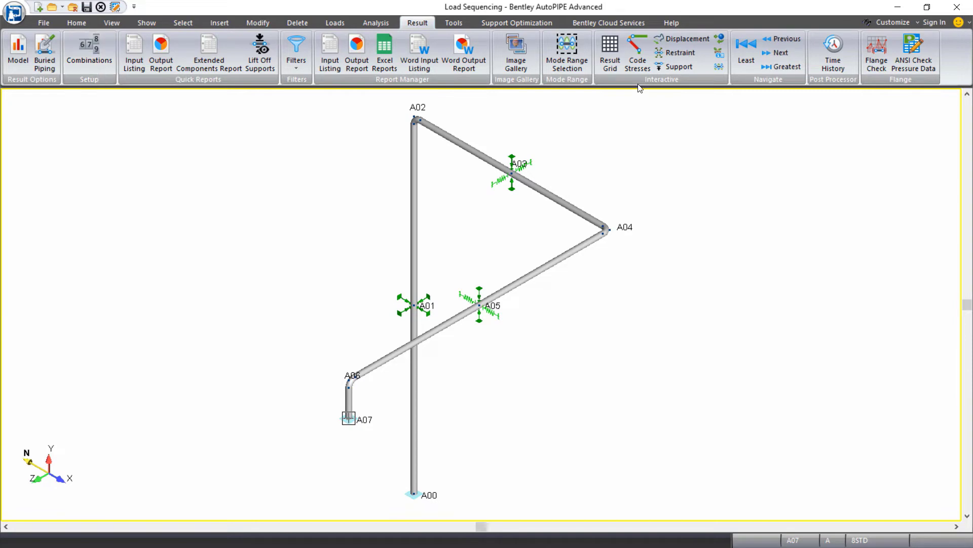
Step: Open the result grid, enlarge its window and display the code stresses
click(618, 65)
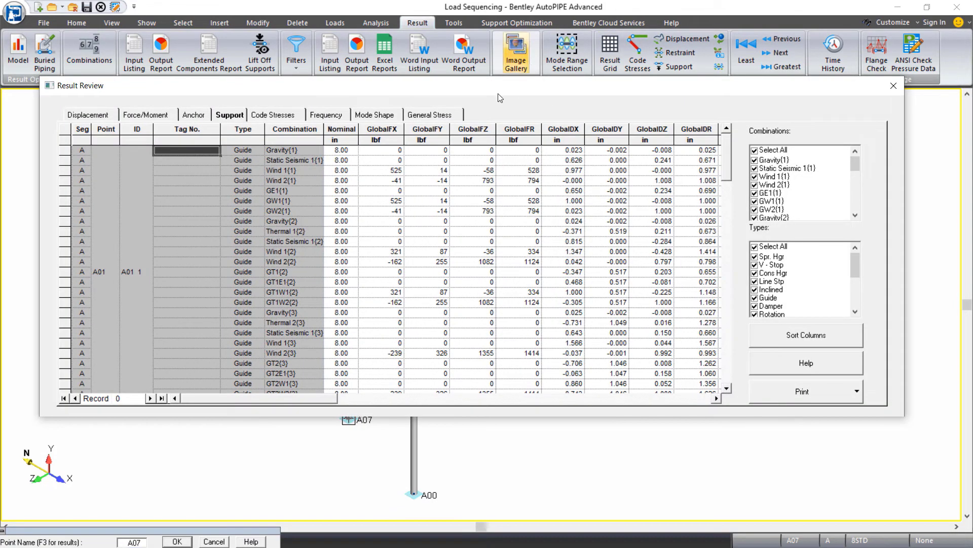
drag(497, 90, 465, 51)
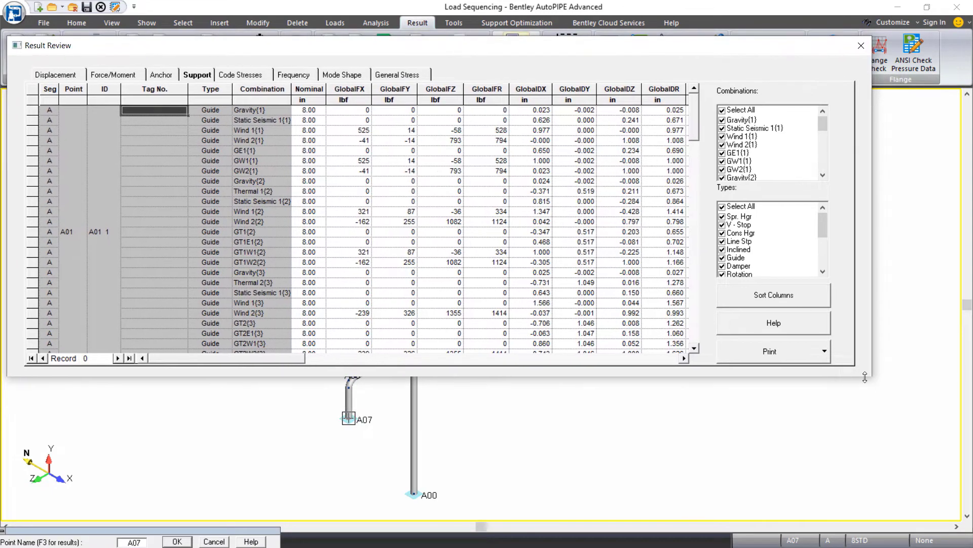
drag(870, 375, 959, 514)
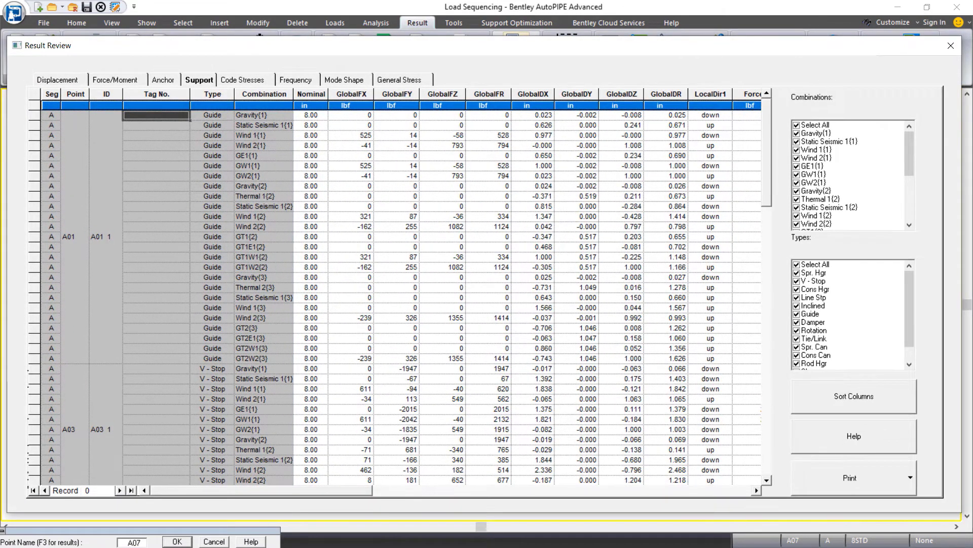
click(239, 81)
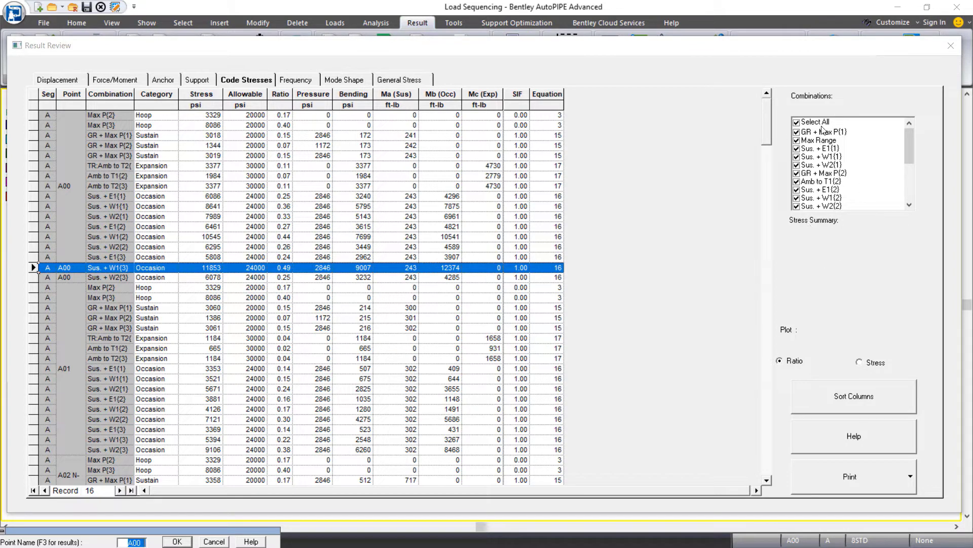
Step: Limit the code stress combinations to Sus. + E1{1}, Sus. + E1{2} and Sus. + E1{3}
click(796, 122)
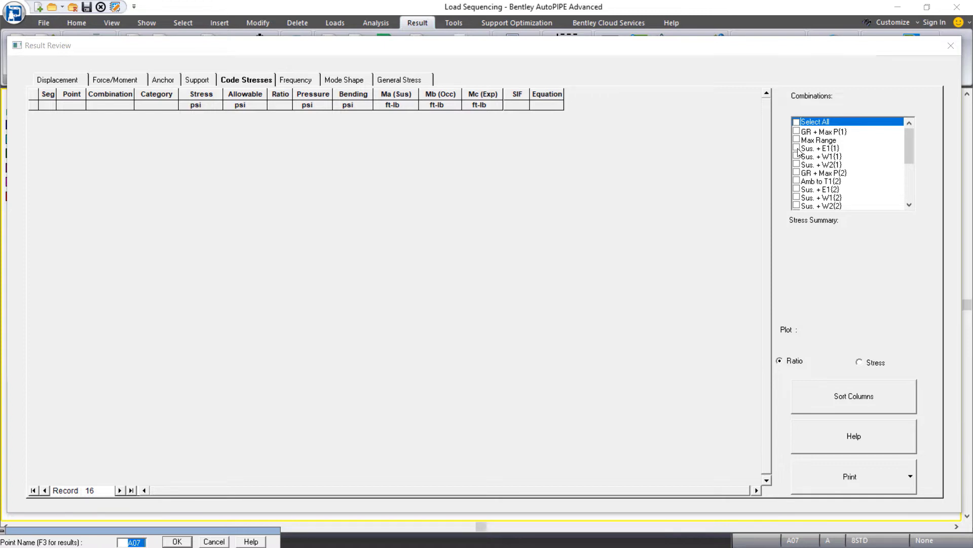
click(797, 148)
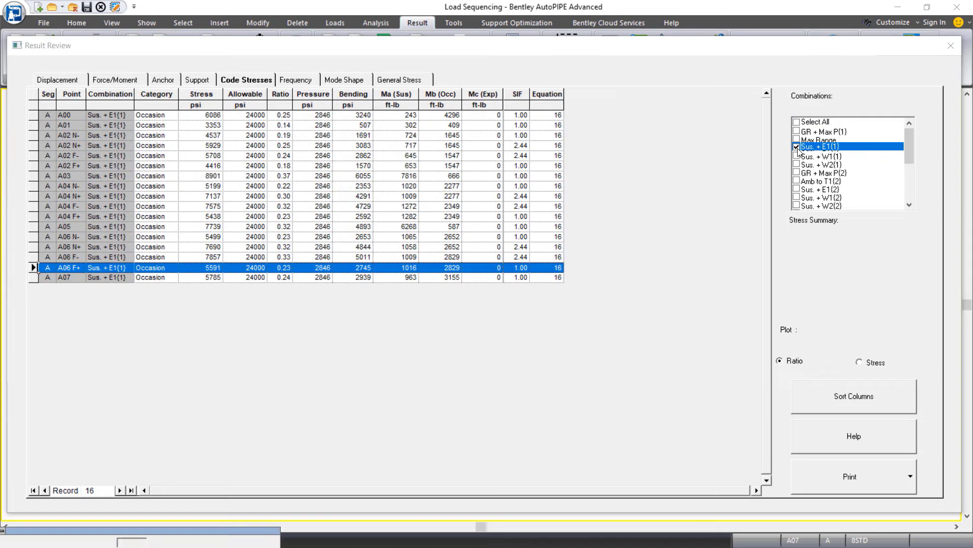
click(910, 205)
click(911, 204)
click(911, 204)
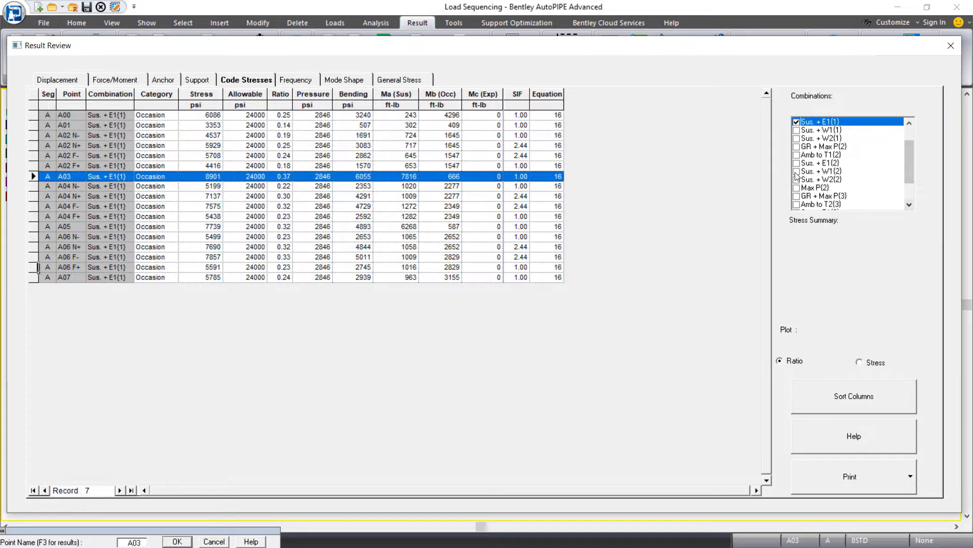
click(797, 163)
click(911, 205)
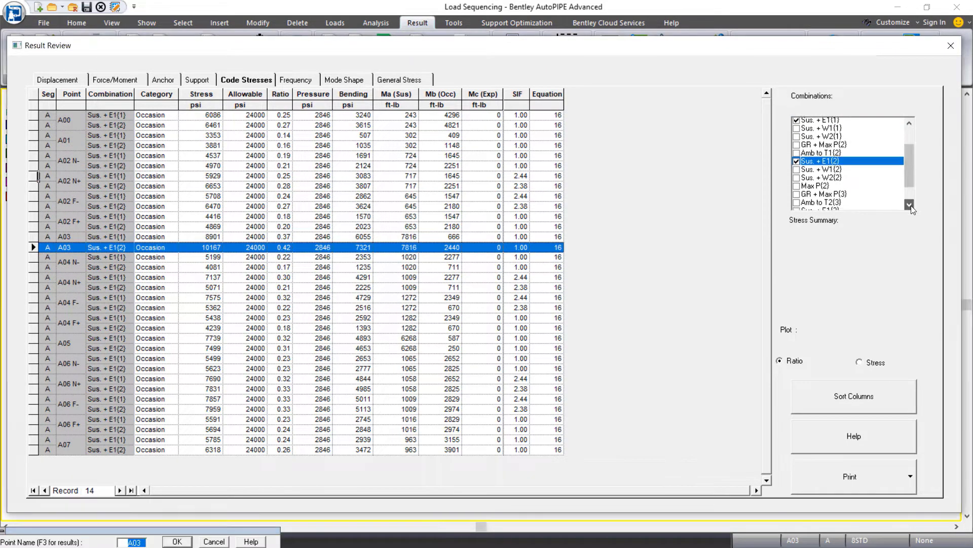
click(910, 205)
click(910, 205)
click(911, 205)
click(797, 188)
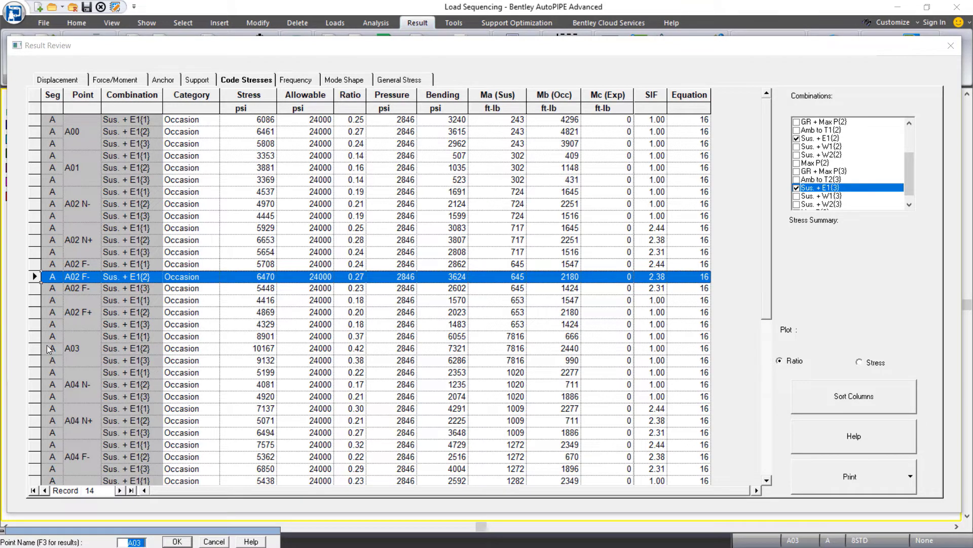
Step: Compare the code stress rows at point A03 for Sus. + E1{1}, Sus. + E1{2} and Sus. + E1{3}
click(35, 337)
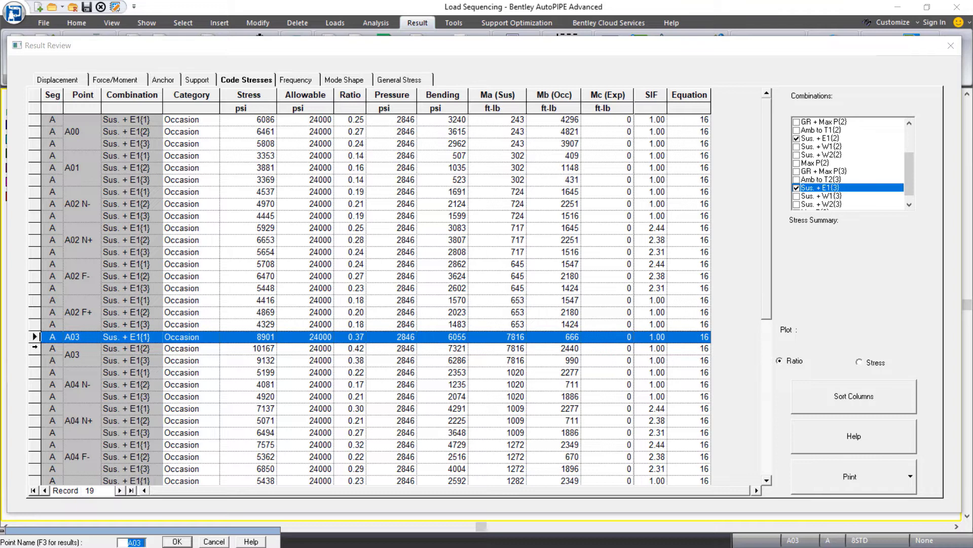
click(35, 348)
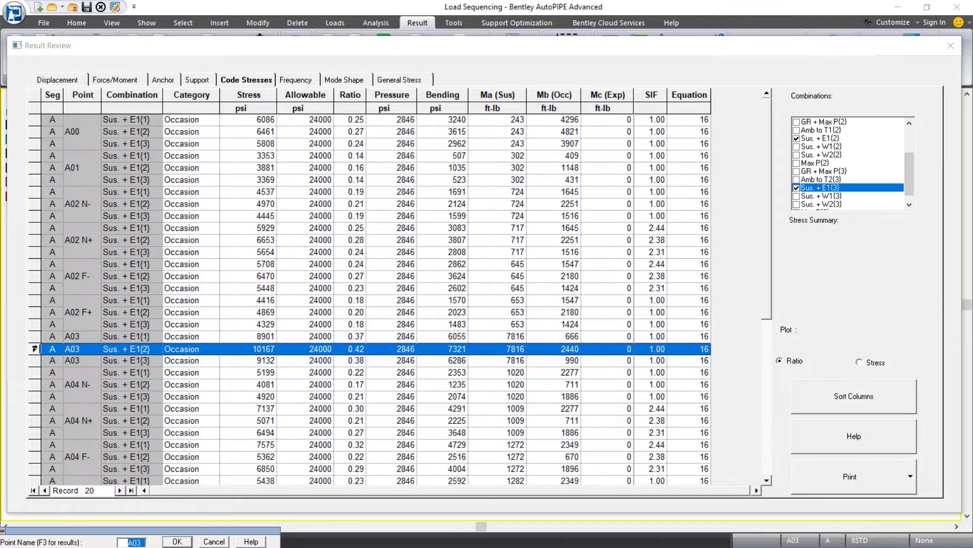
click(36, 360)
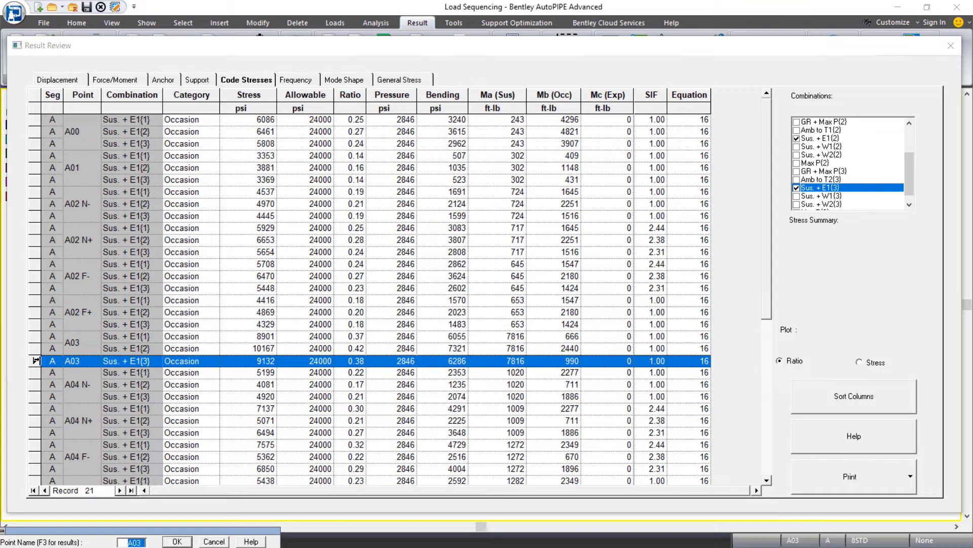
click(36, 336)
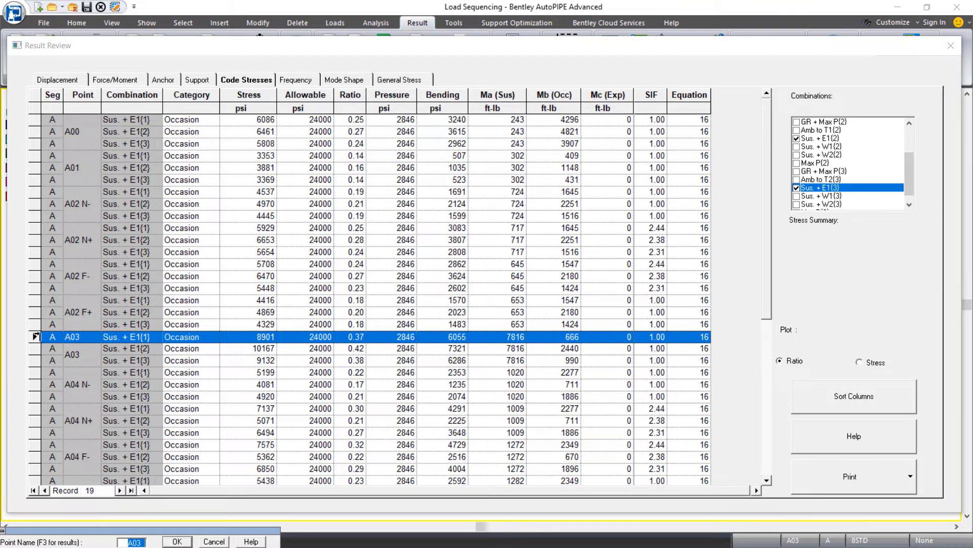
click(36, 349)
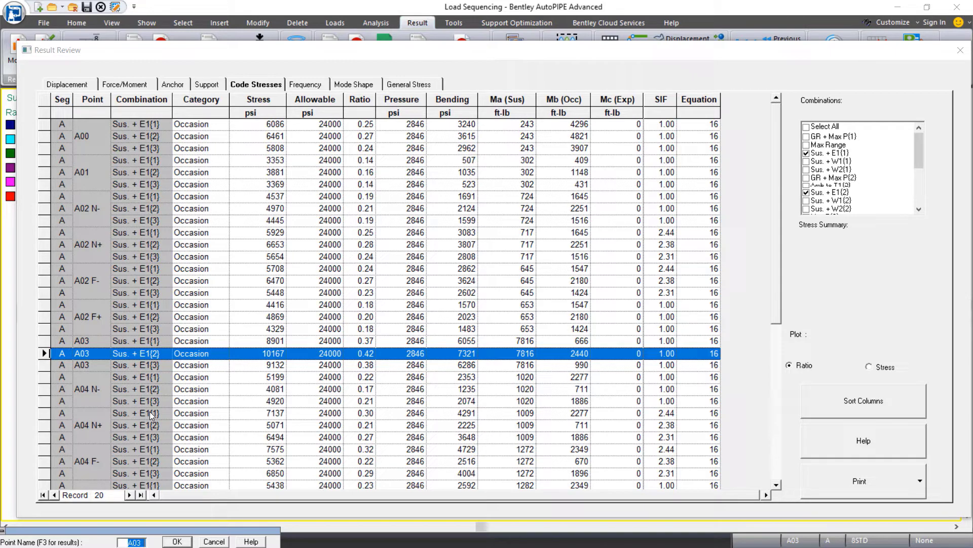
click(46, 364)
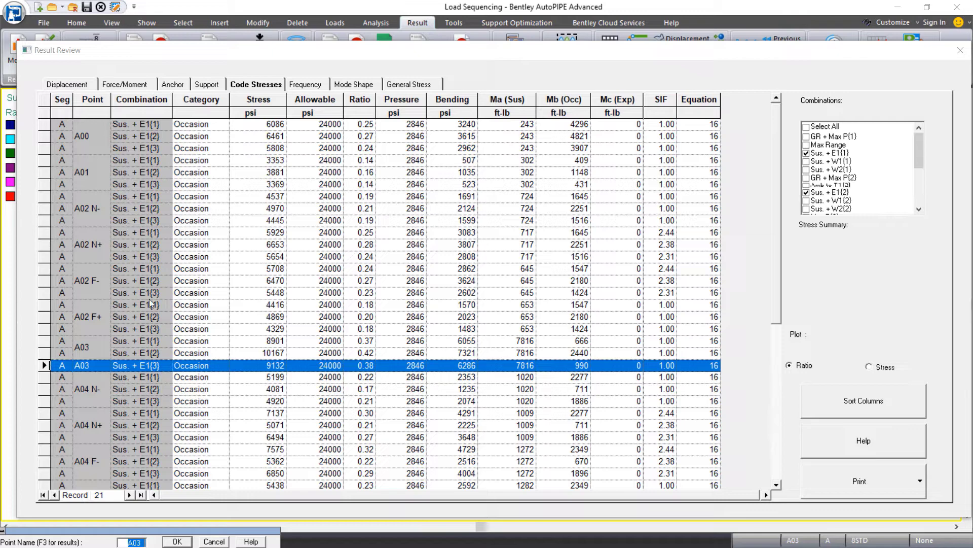
Step: Display the support results, restrict the support types to Inclined and deselect all combinations
click(207, 85)
drag(273, 43, 274, 11)
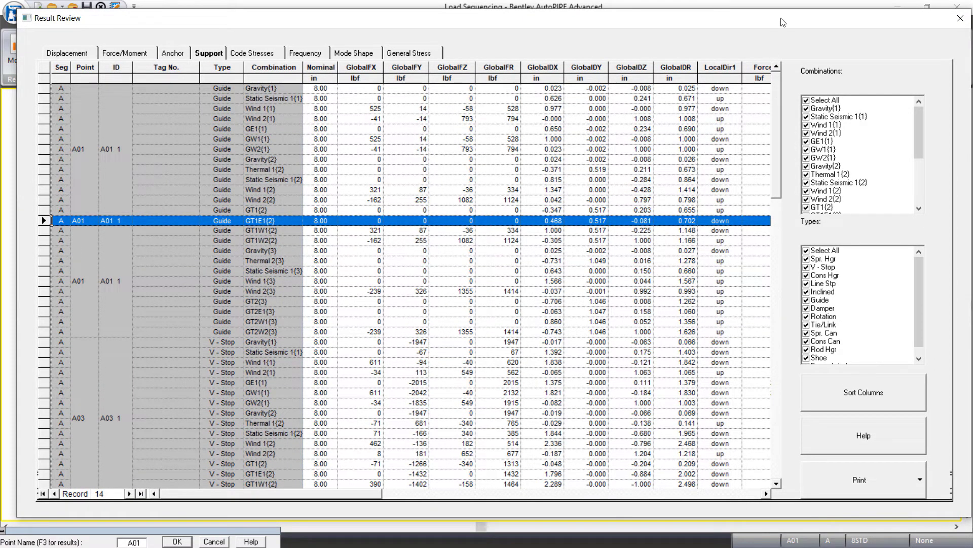
click(806, 250)
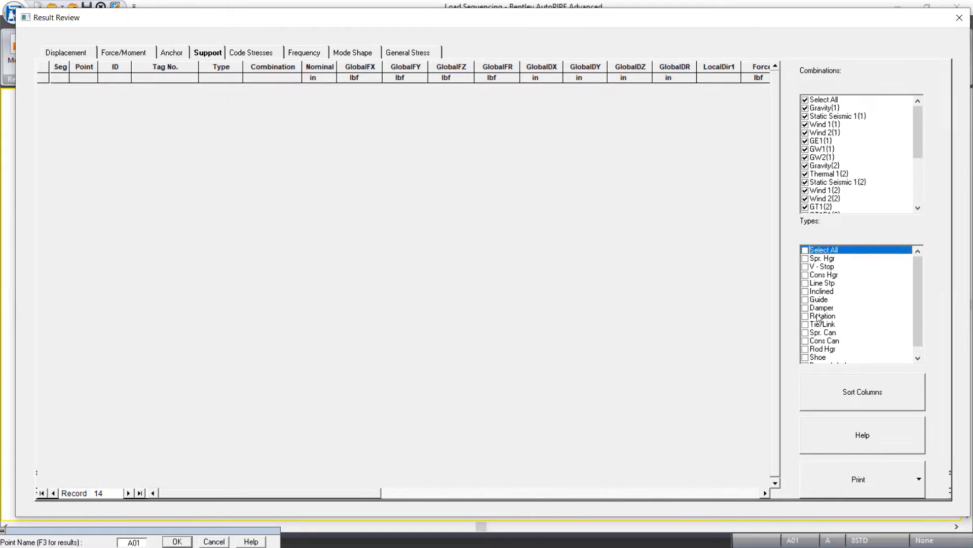
click(805, 291)
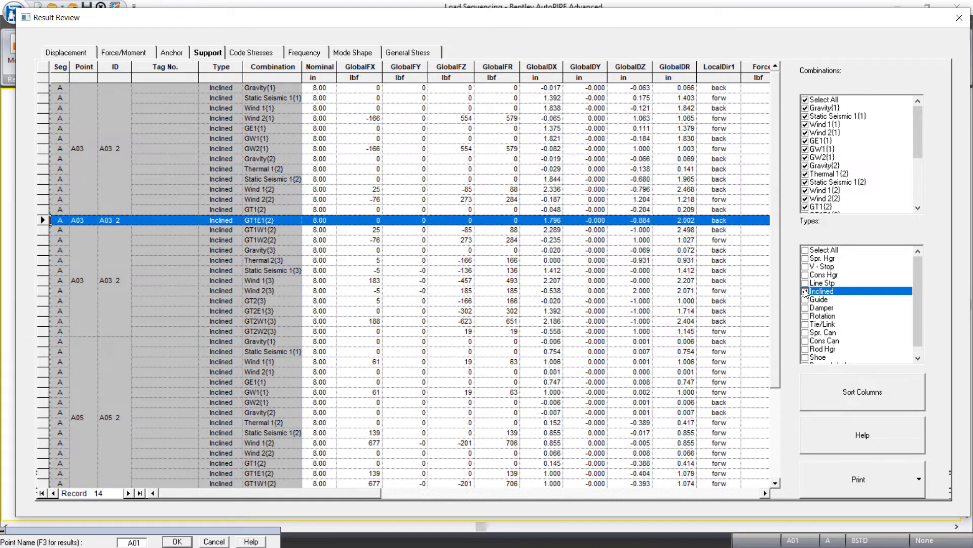
click(806, 99)
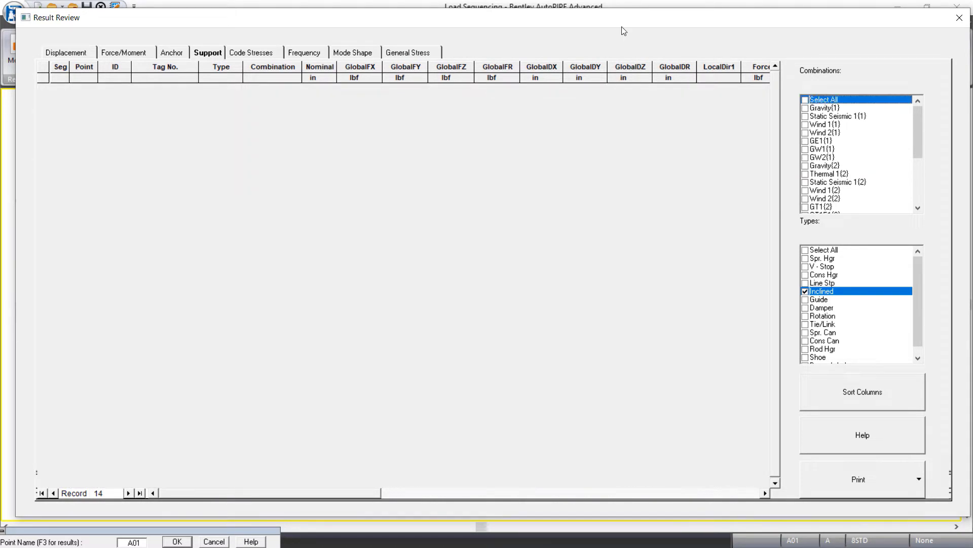
Step: Move the result grid clear of the model and display the loads of the inclined support at A03
drag(623, 21, 611, 134)
drag(605, 198, 619, 511)
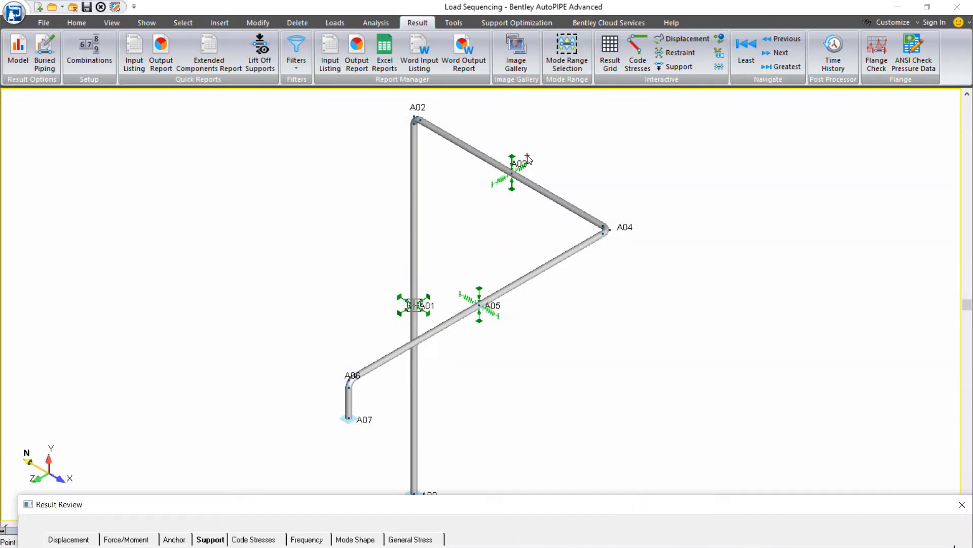
mouse_move(545, 147)
mouse_down()
mouse_move(469, 161)
mouse_move(553, 198)
mouse_move(538, 141)
mouse_up()
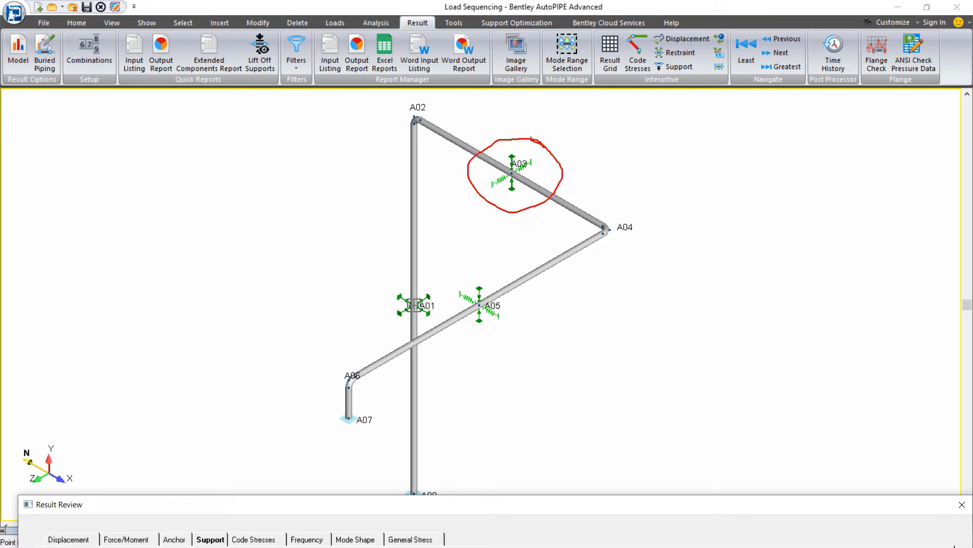
key(Escape)
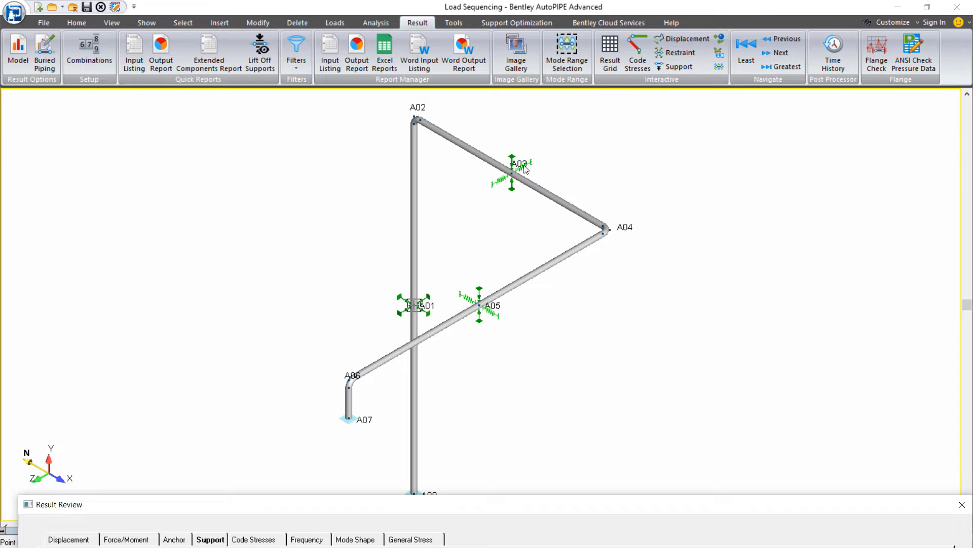
click(525, 170)
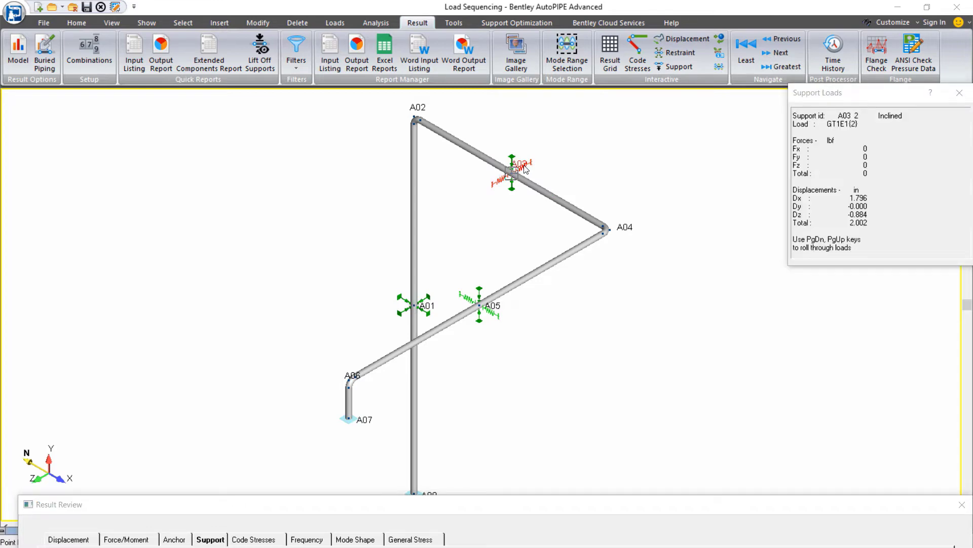
Step: Inspect the properties of the inclined support at A03 and close the component data grid
double_click(526, 168)
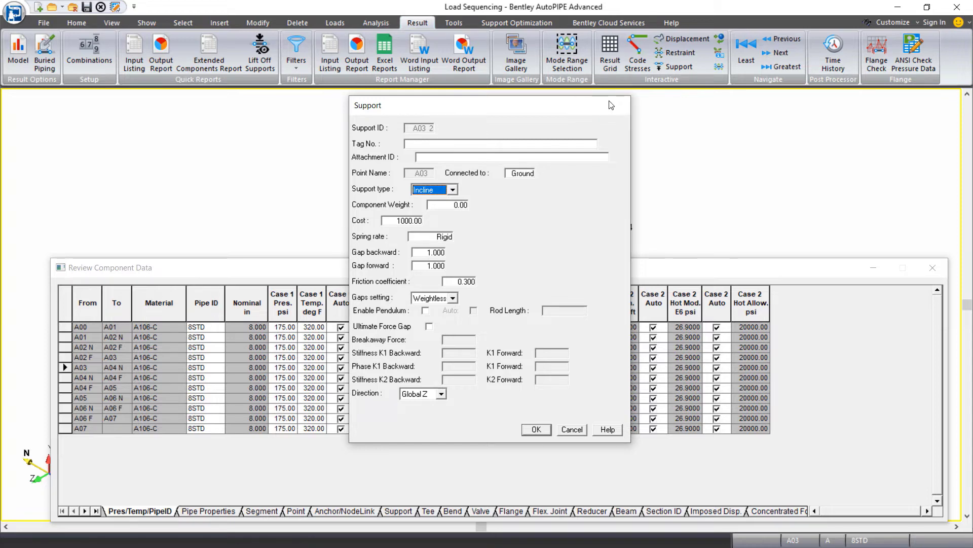
click(612, 105)
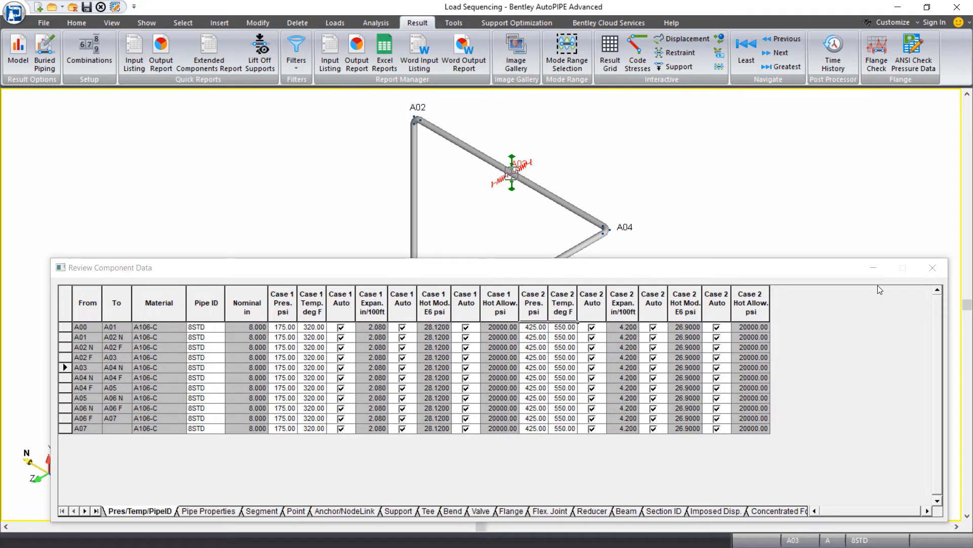
click(933, 268)
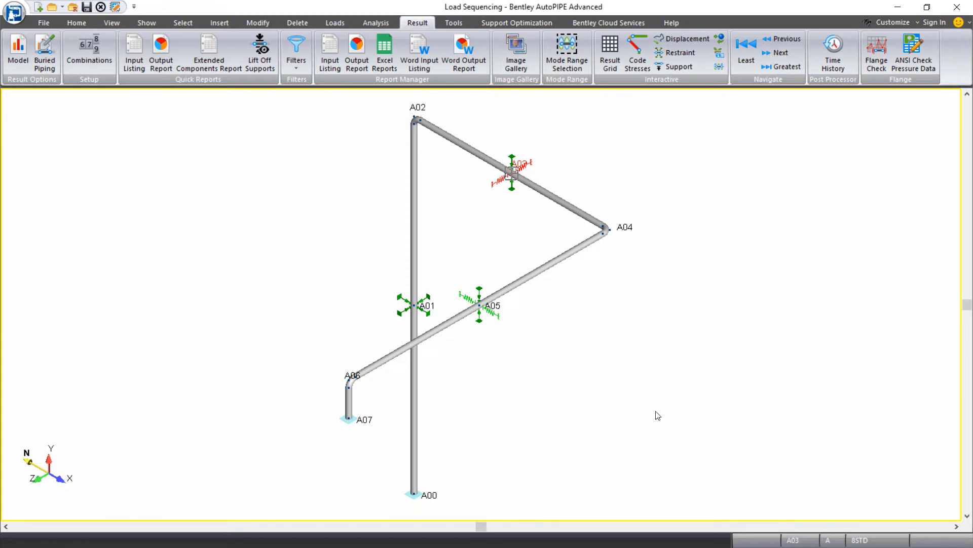
Step: Reopen the result grid over the model and restrict the support types to Inclined only
click(607, 57)
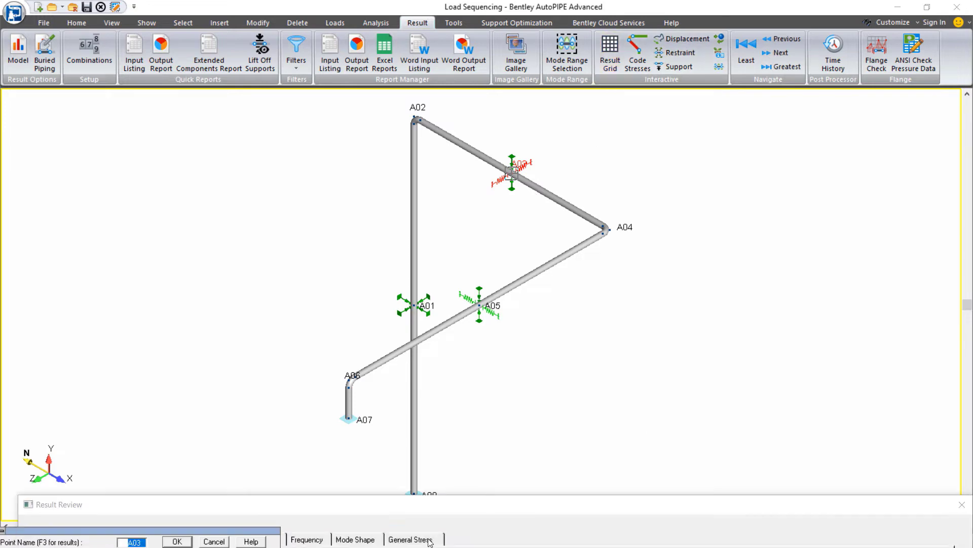
drag(425, 513, 417, 41)
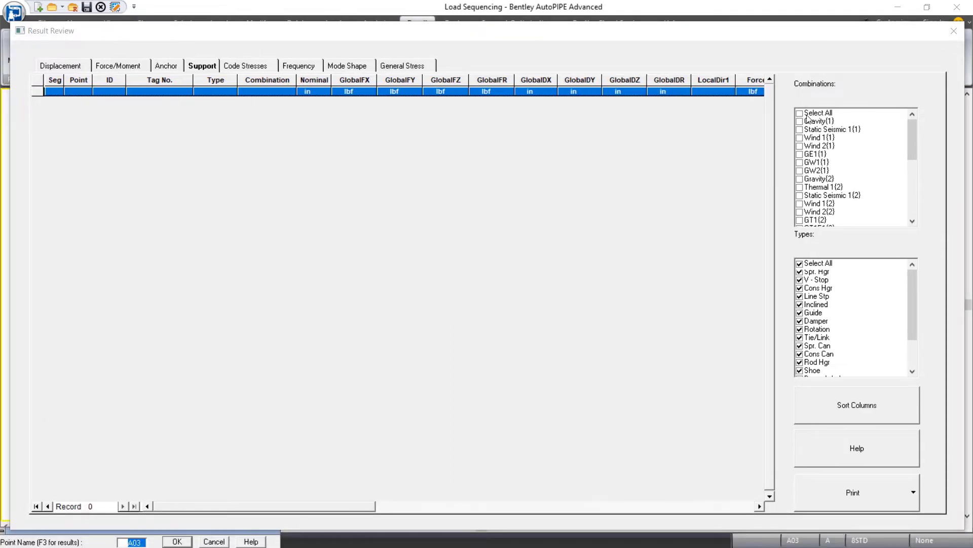
click(802, 264)
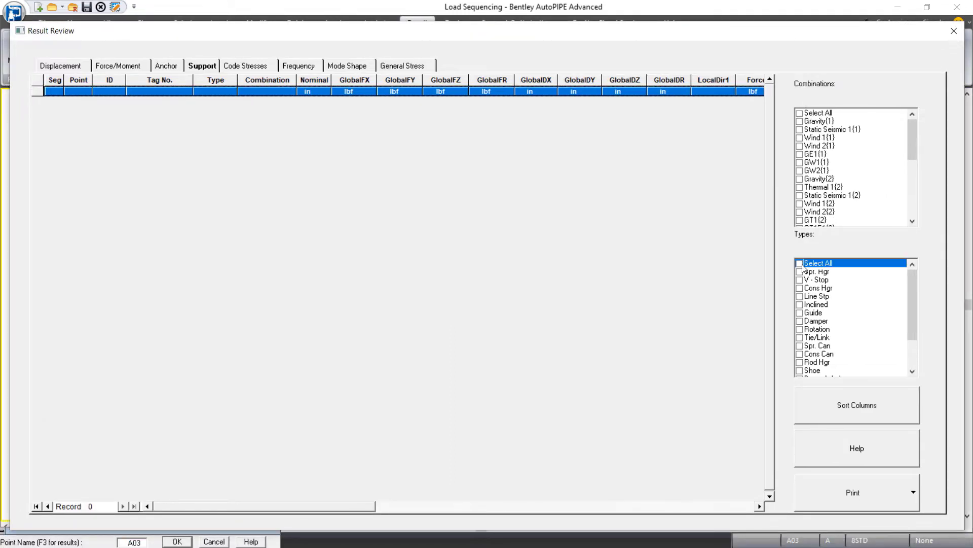
click(800, 304)
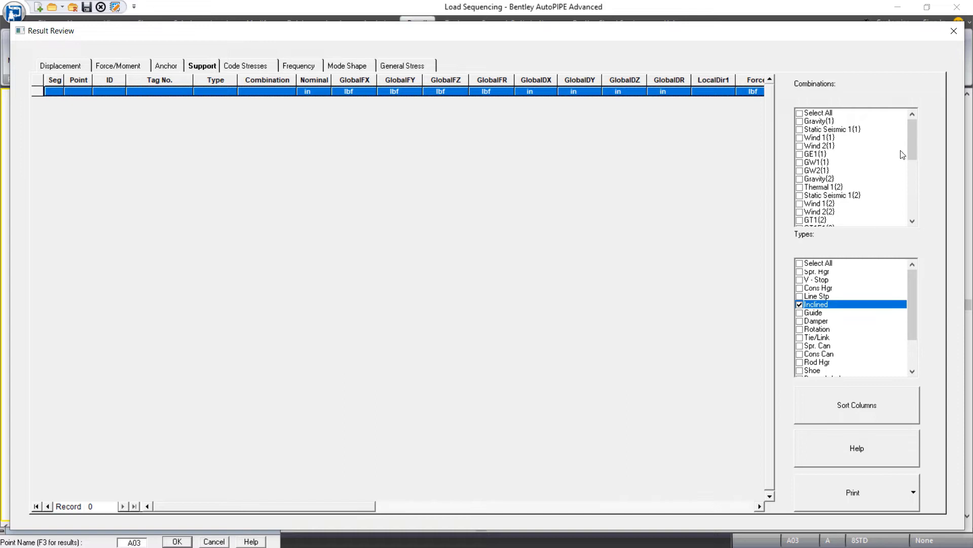
Step: Include the Static Seismic 1, Wind 1 and Wind 2 combinations of load sequences 1 and 2 in the inclined support results
click(799, 130)
click(799, 138)
click(800, 147)
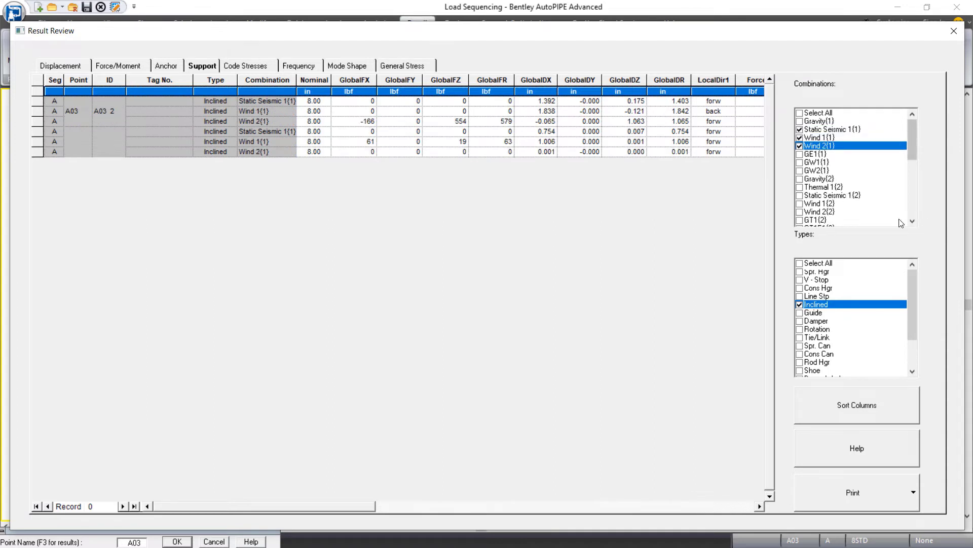
click(800, 196)
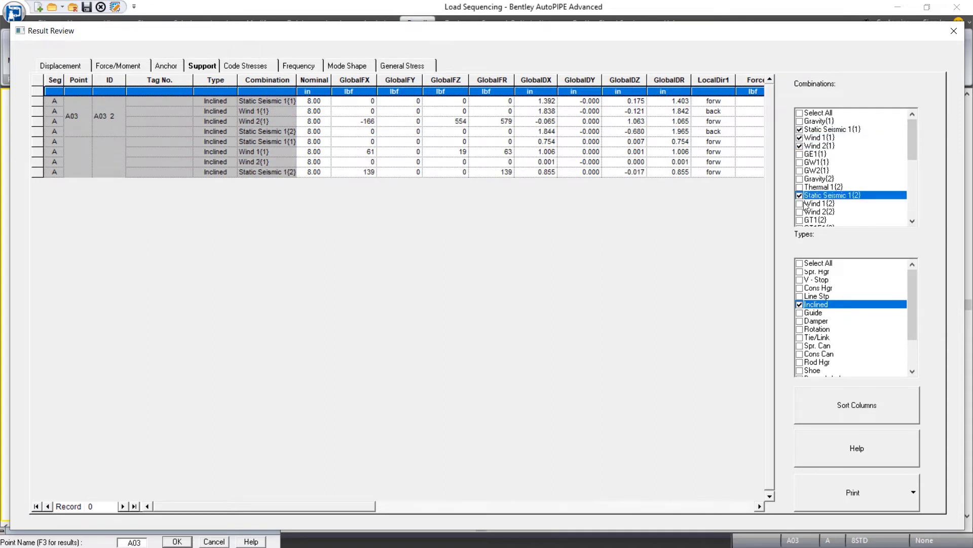
click(800, 204)
click(800, 212)
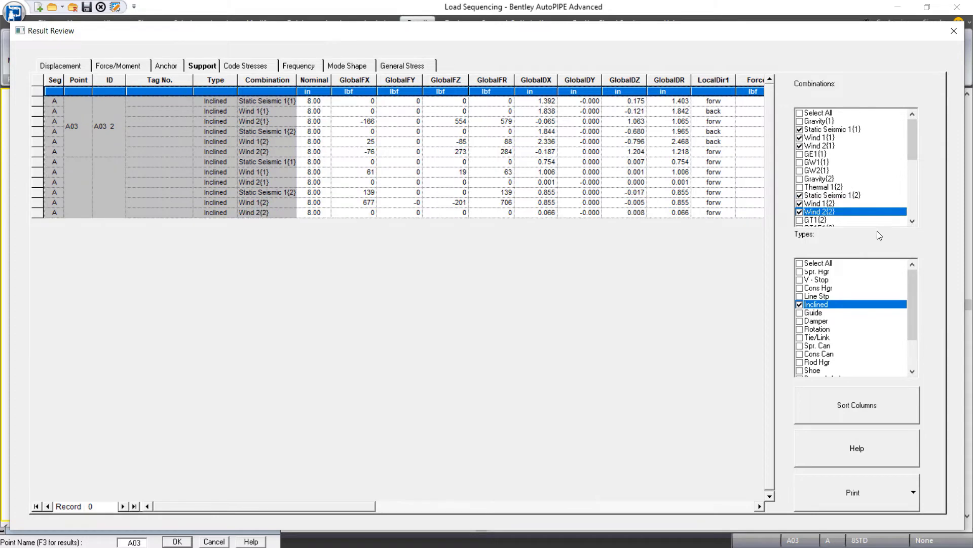
Step: Add Static Seismic 1{3}, Wind 1{3} and Wind 2{3} to the shown combinations and enlarge the result table for reading
click(913, 221)
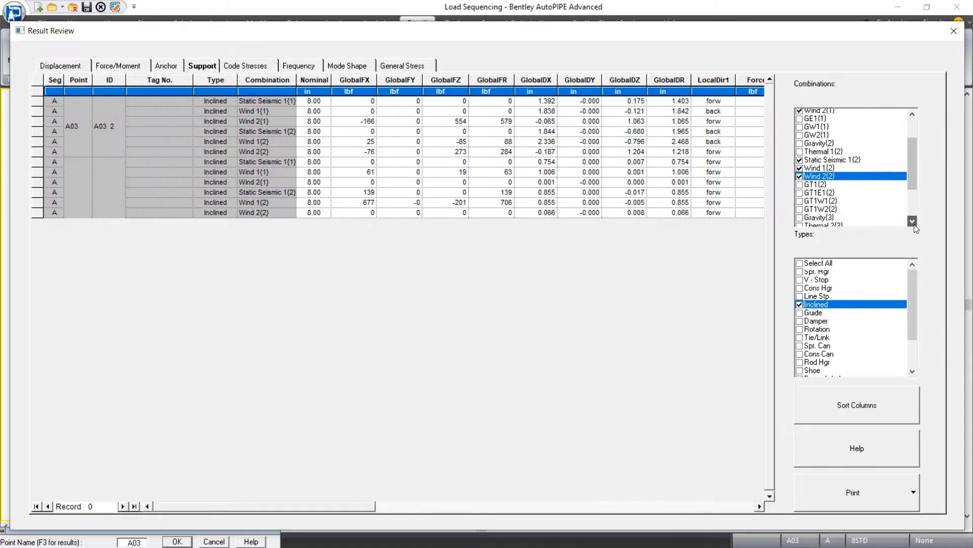
click(800, 203)
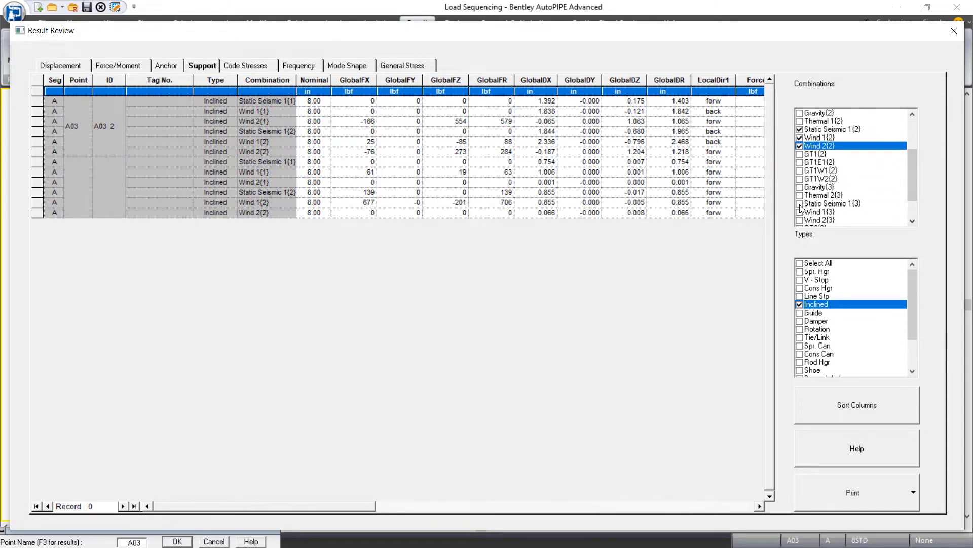
click(800, 212)
click(800, 220)
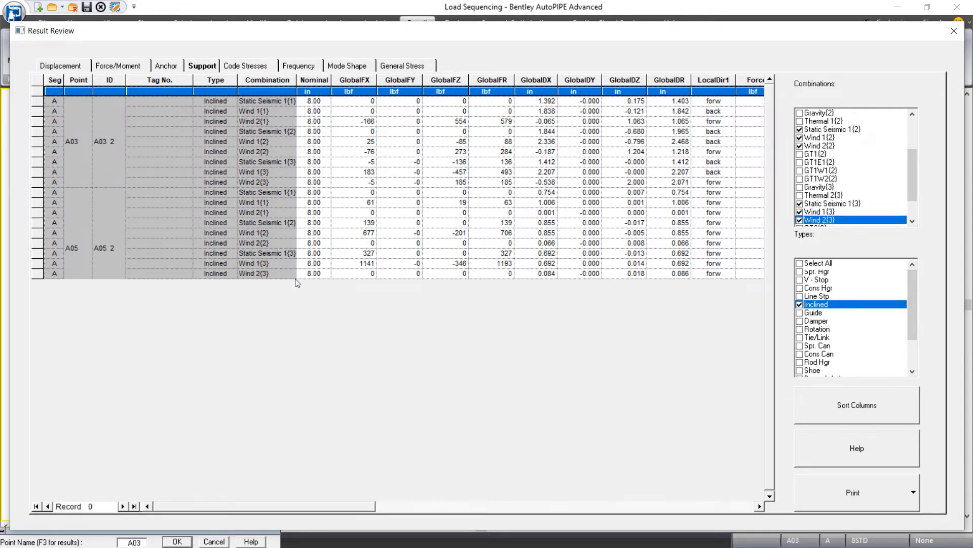
ctrl+scroll(291, 281, up, 2)
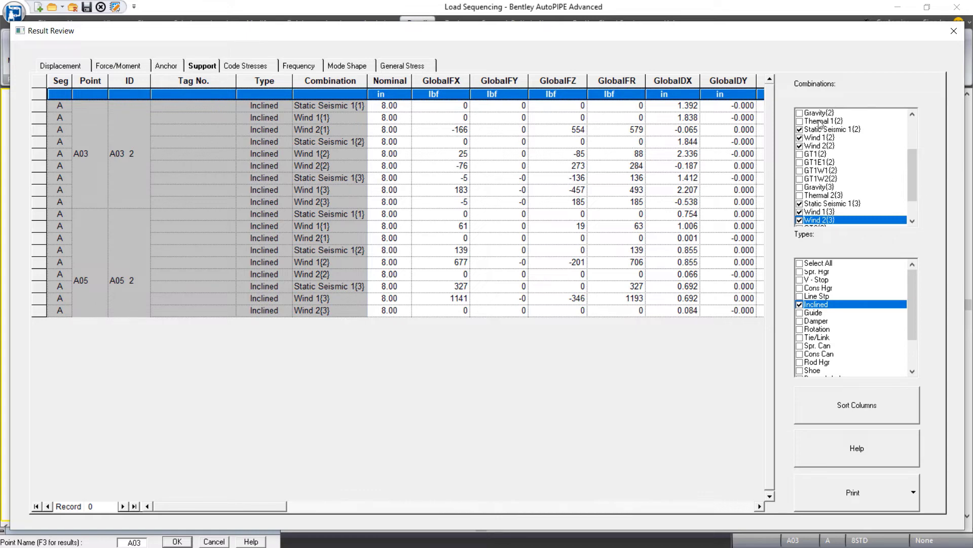
Step: Clear all combinations and show only GE1{1}, GW1{1} and GW2{1} for the inclined supports
scroll(819, 124, up, 3)
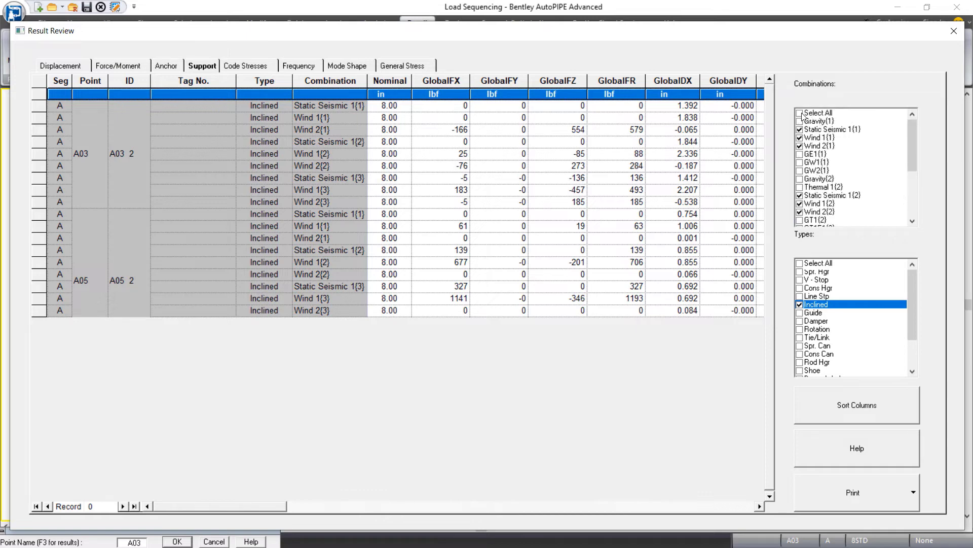
click(800, 113)
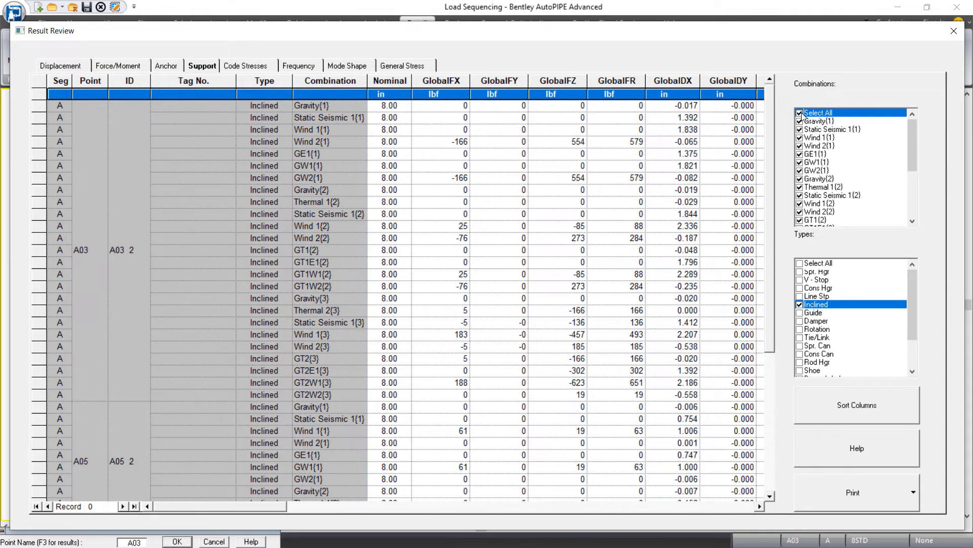
click(800, 113)
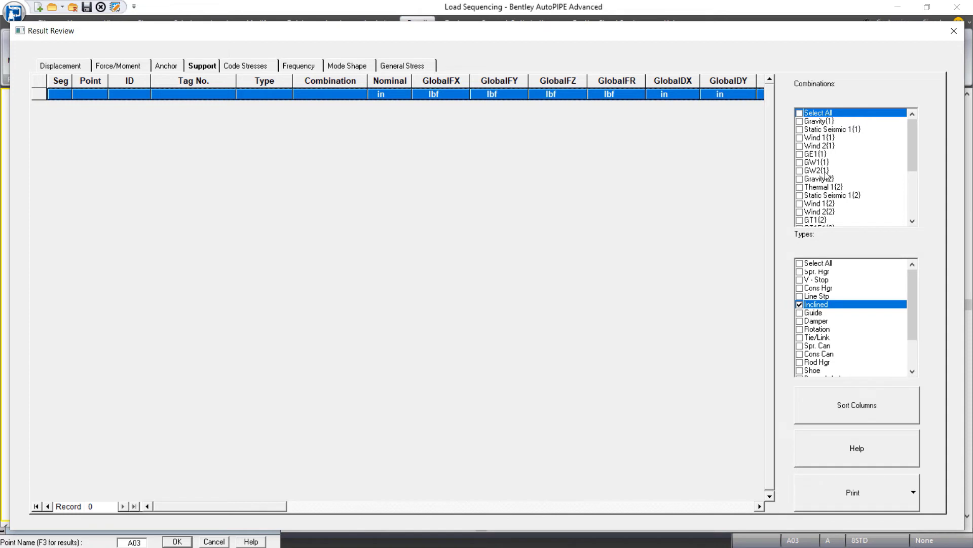
click(800, 154)
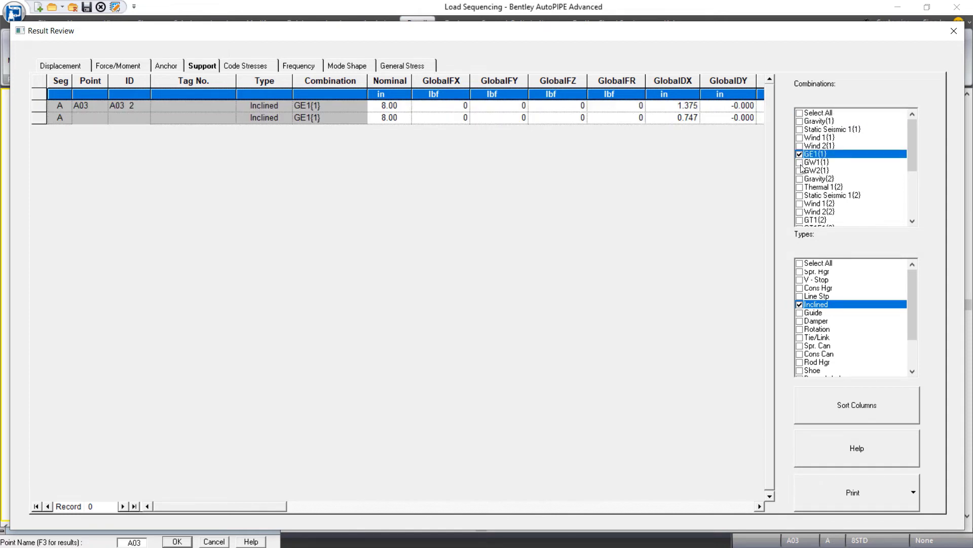
click(800, 162)
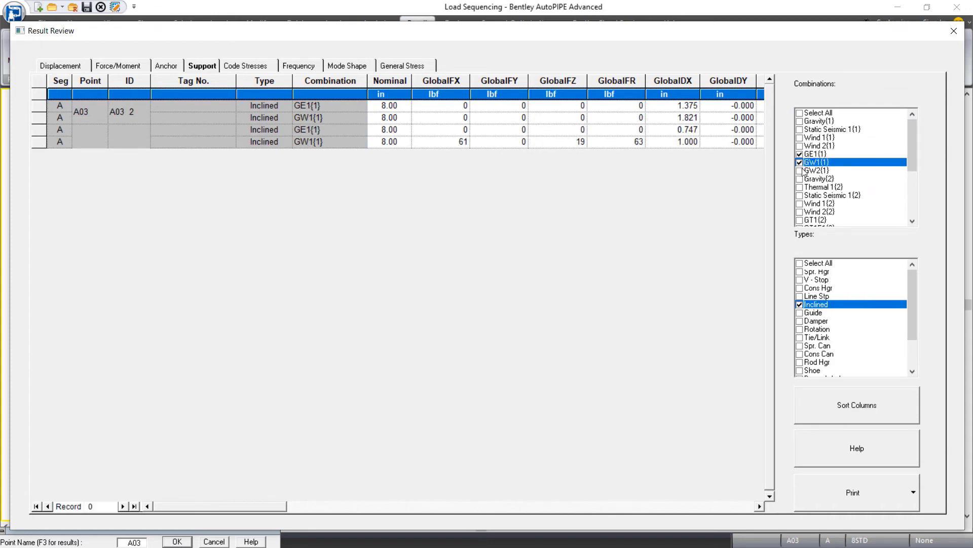
click(800, 170)
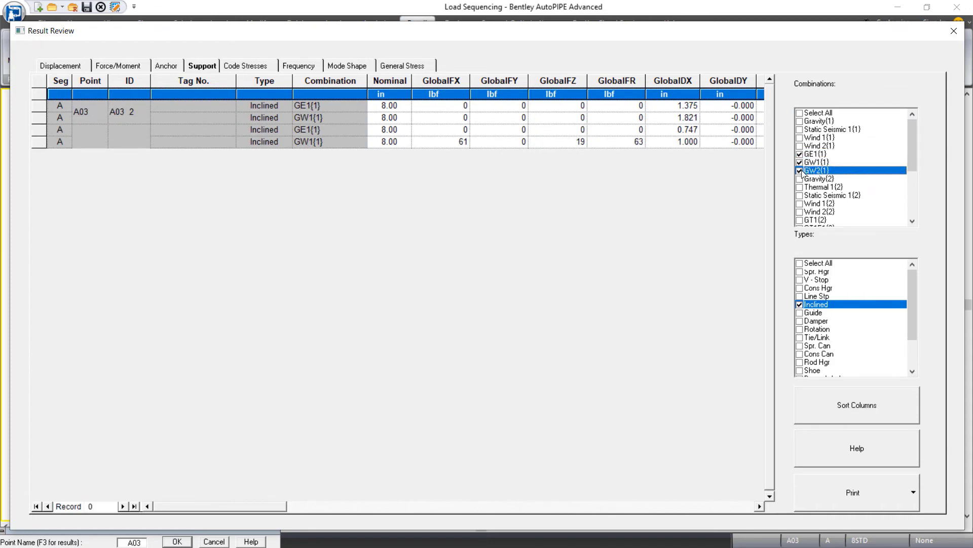
Step: Add the sequence 2 combinations GT1E1{2}, GT1W1{2} and GT1W2{2} to the inclined support results
click(912, 221)
click(912, 221)
click(913, 221)
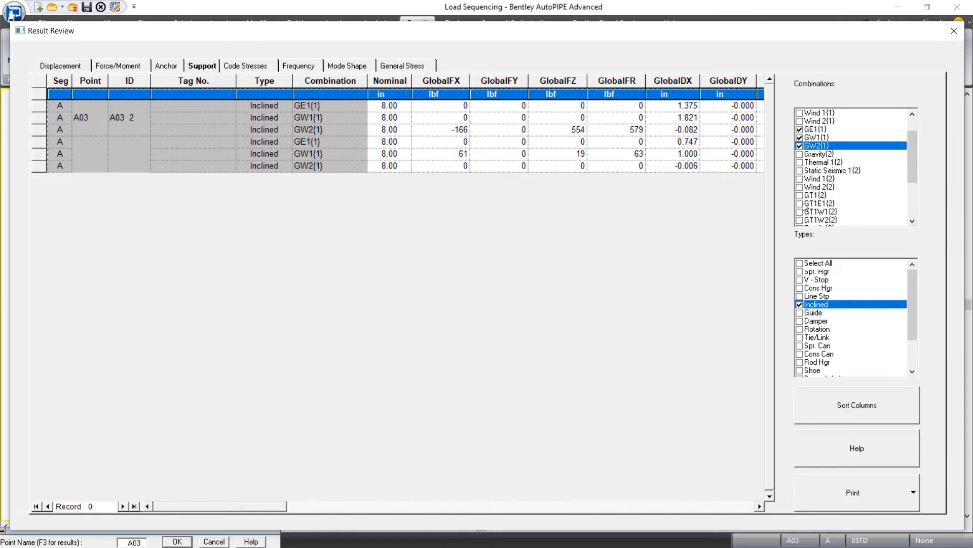
click(800, 203)
click(800, 212)
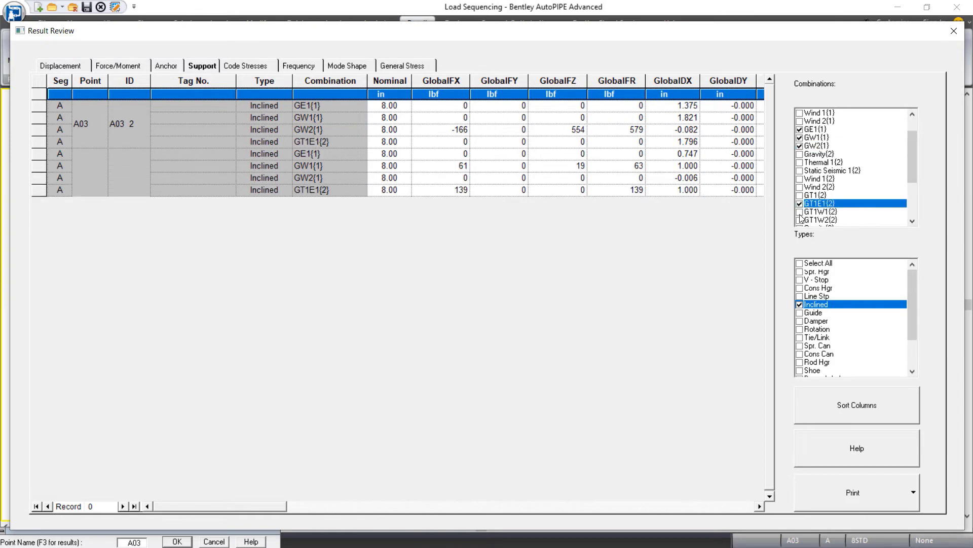
click(801, 220)
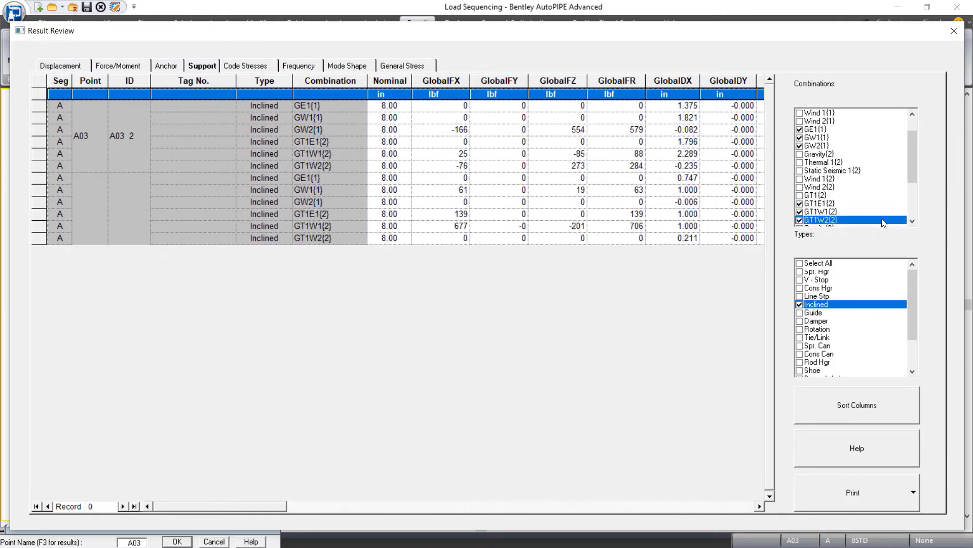
Step: Add the sequence 3 combinations GT2E1{3}, GT2W1{3} and GT2W2{3} to the inclined support results
click(913, 222)
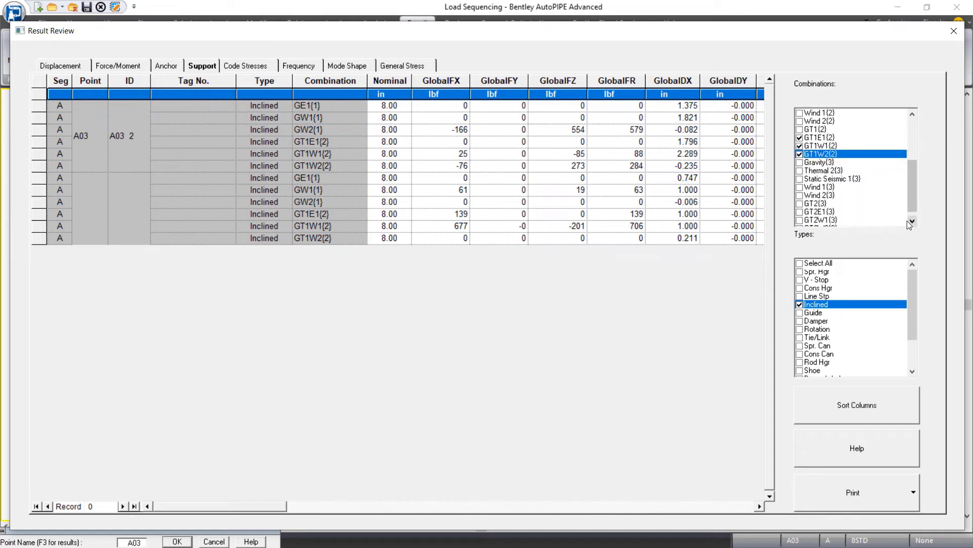
click(800, 212)
click(800, 220)
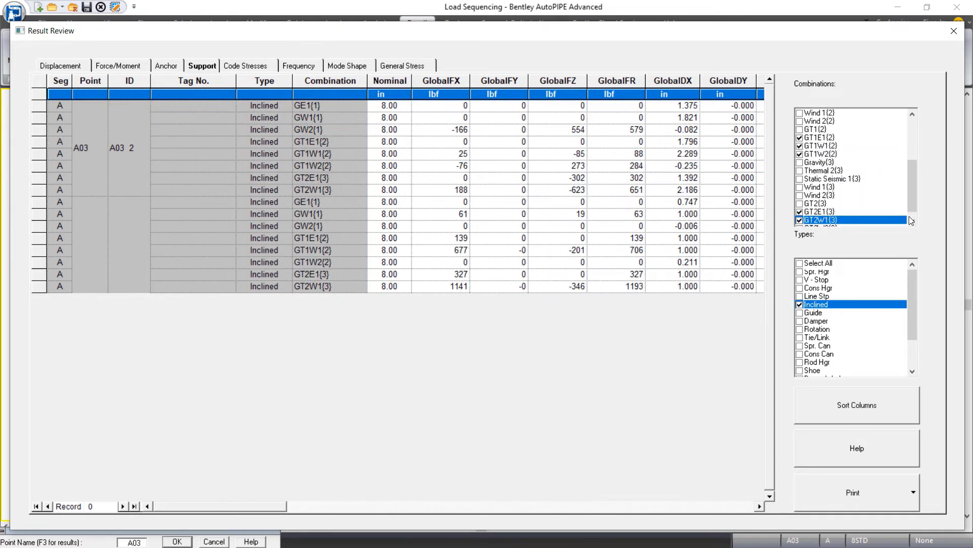
click(913, 221)
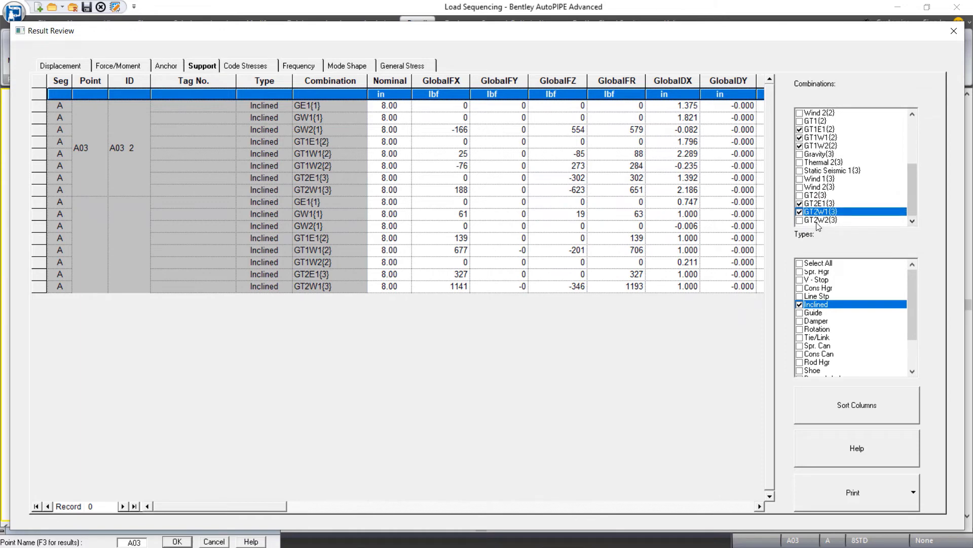
click(800, 220)
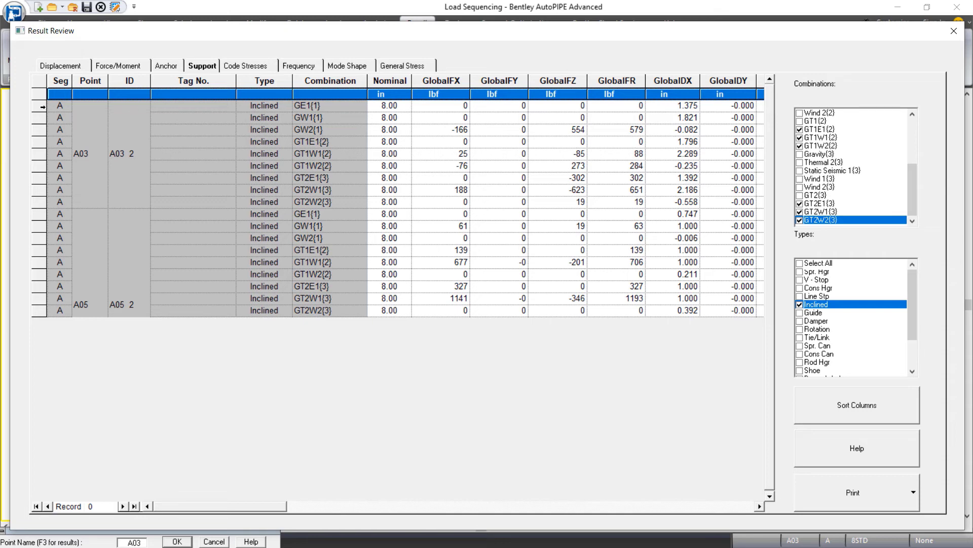
Step: Examine the A03 inclined support results row by row, from combination GE1{1} through GT2W2{3}
click(40, 106)
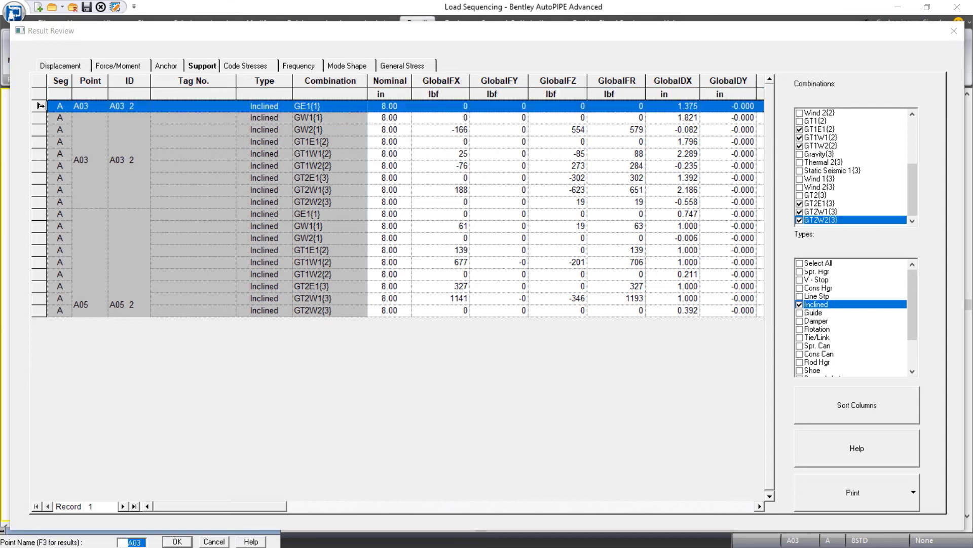
click(40, 117)
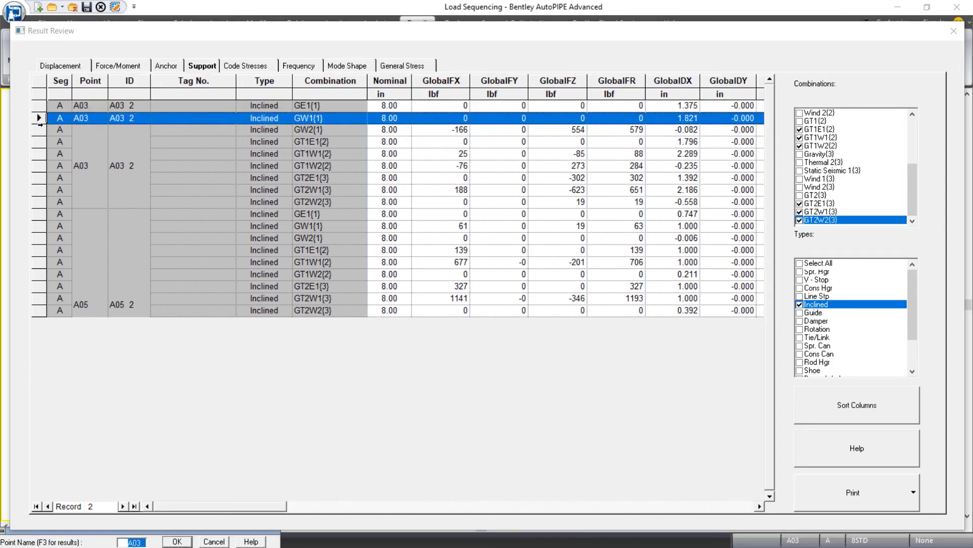
click(40, 130)
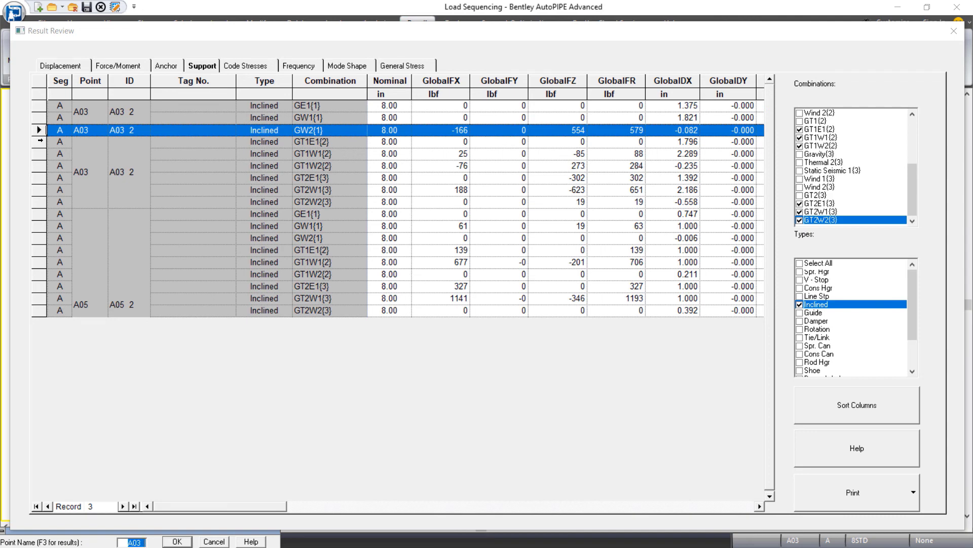
click(40, 141)
click(39, 153)
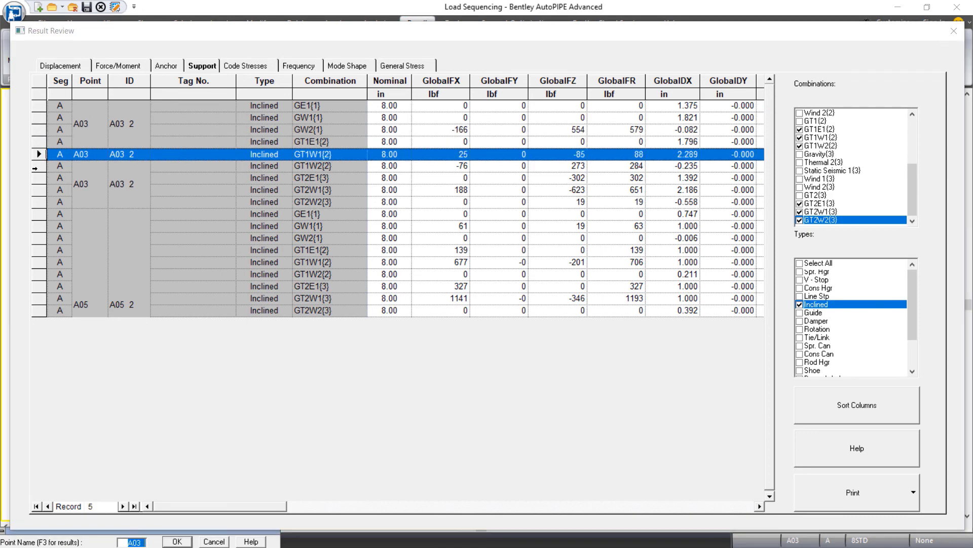
click(37, 166)
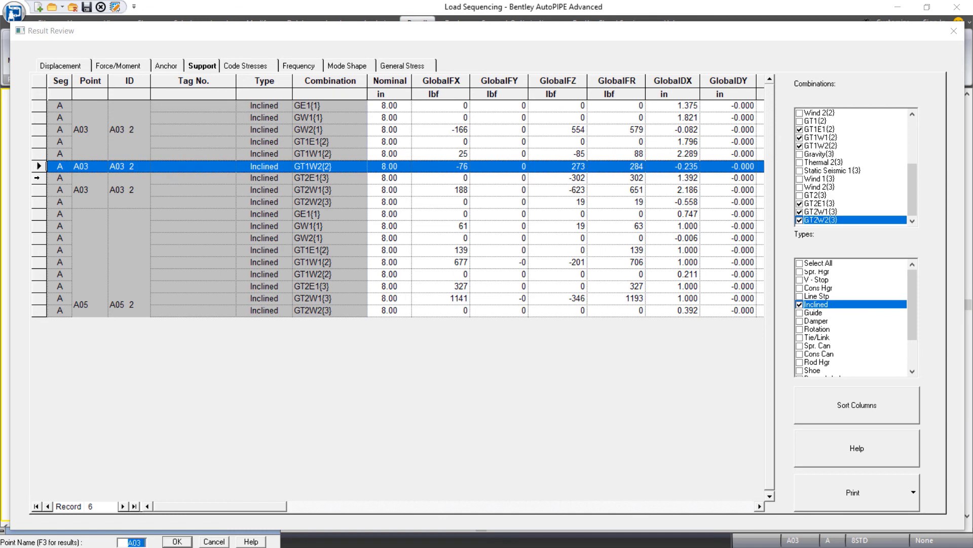
click(37, 178)
click(39, 190)
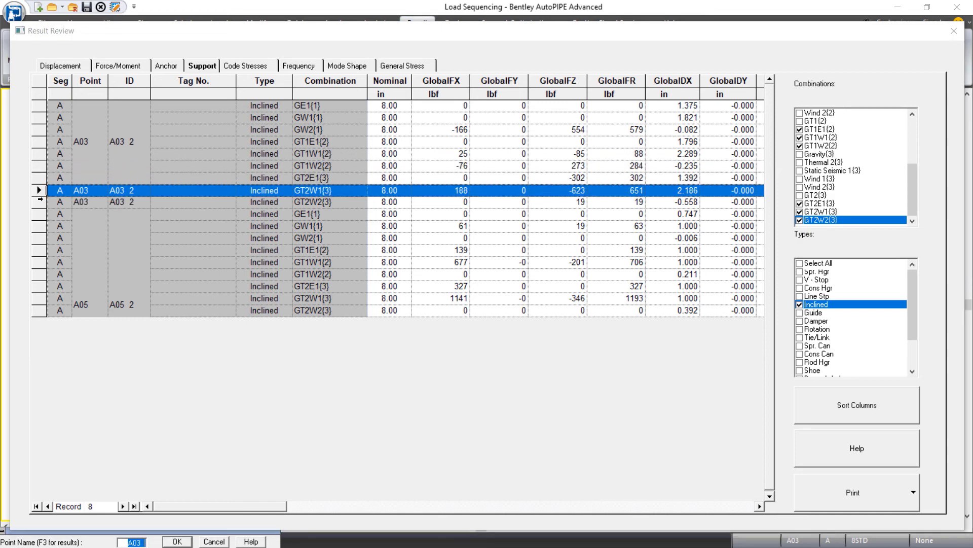
click(39, 201)
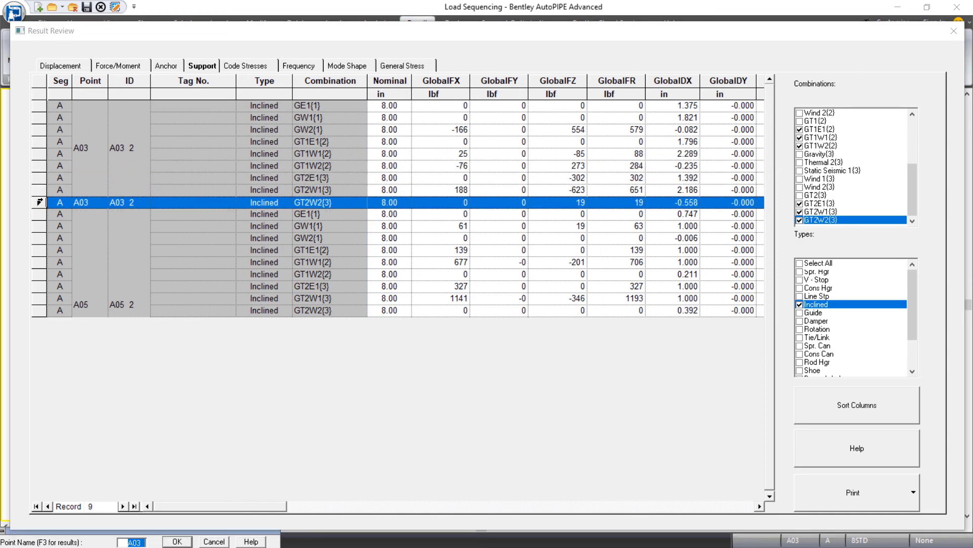